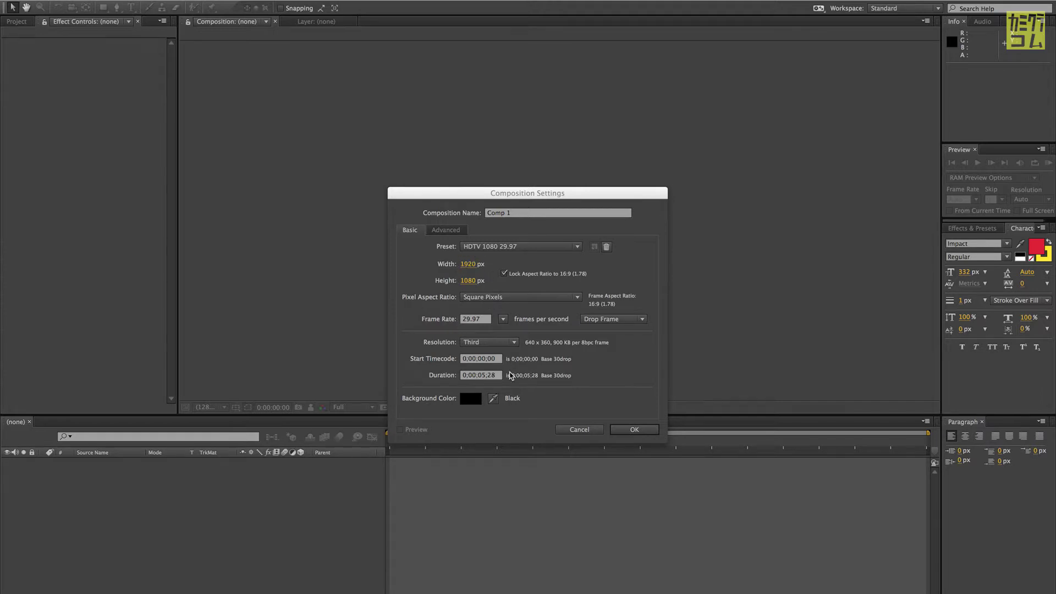
Confirm Comp 1 at HDTV 1080 29.97 (1920×1080) with a black background.
left_click(628, 430)
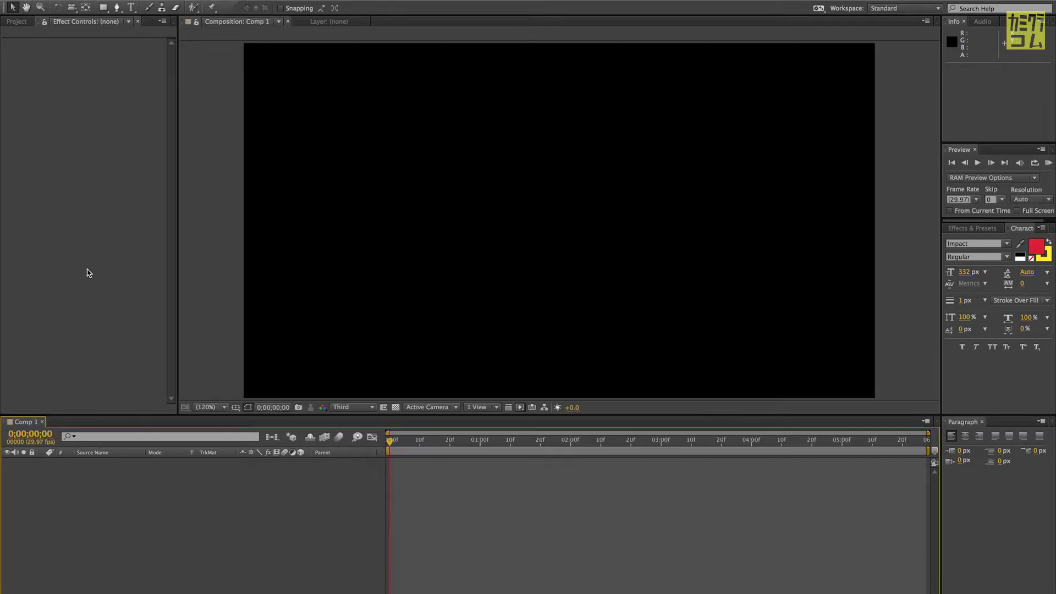
Select Comp 1 in the project and add a Null Object layer, Null 1, to its timeline.
left_click(81, 174)
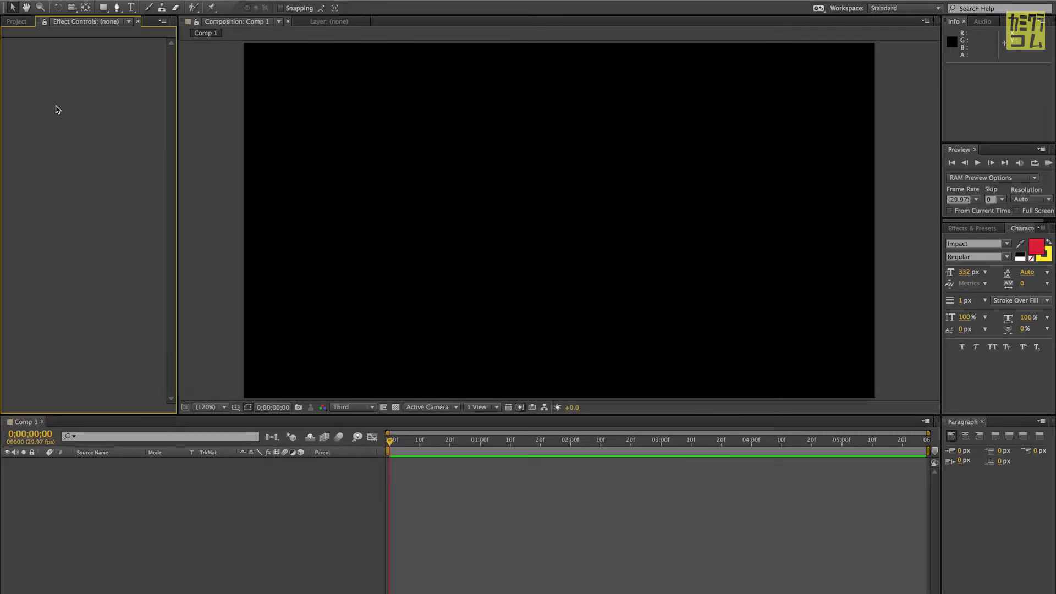
left_click(19, 22)
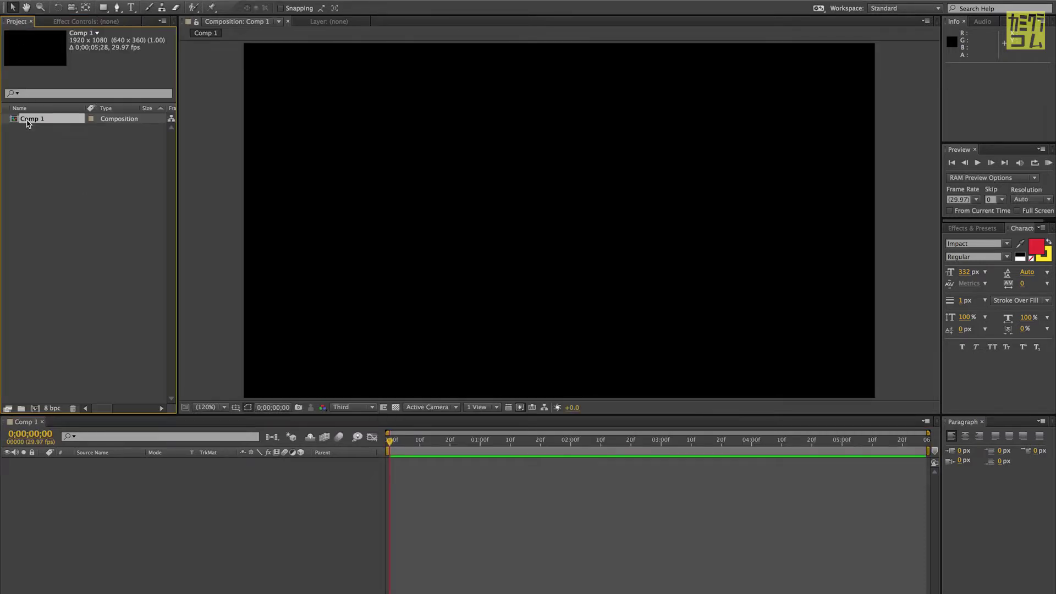
left_click(40, 172)
left_click(92, 508)
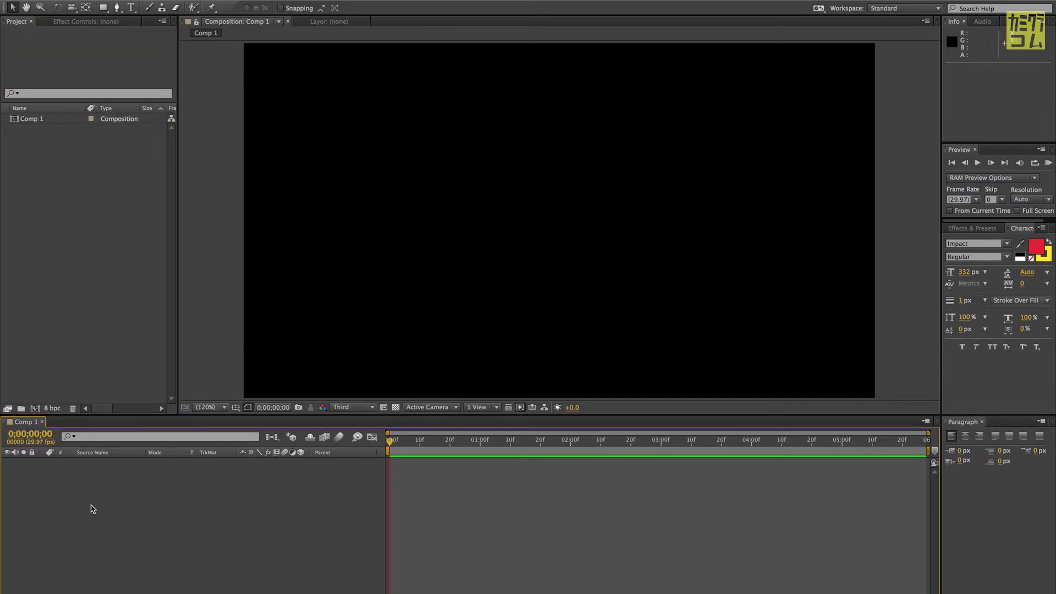
right_click(92, 509)
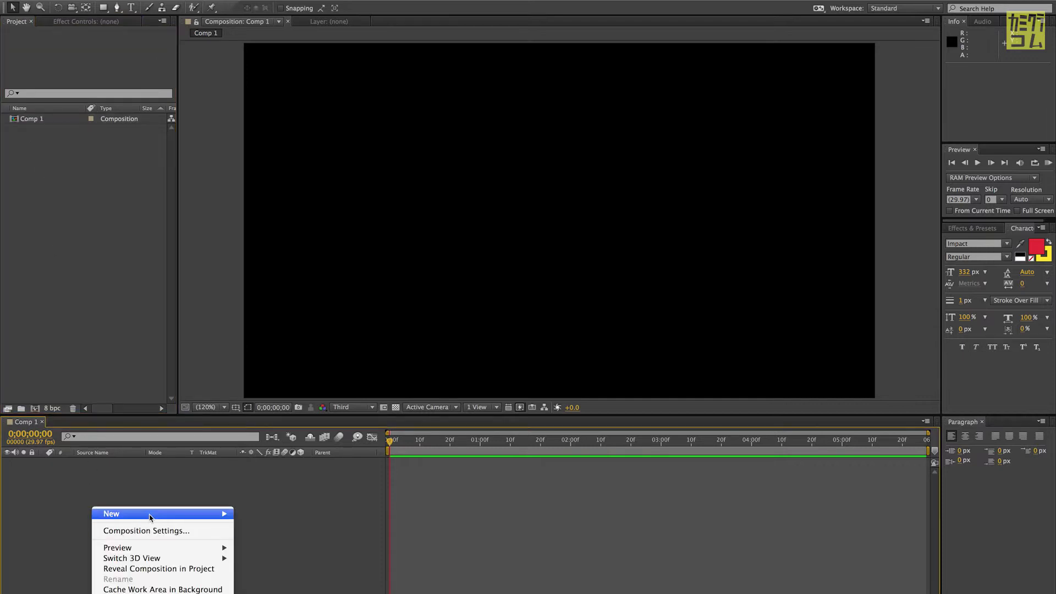
mouse_move(150, 516)
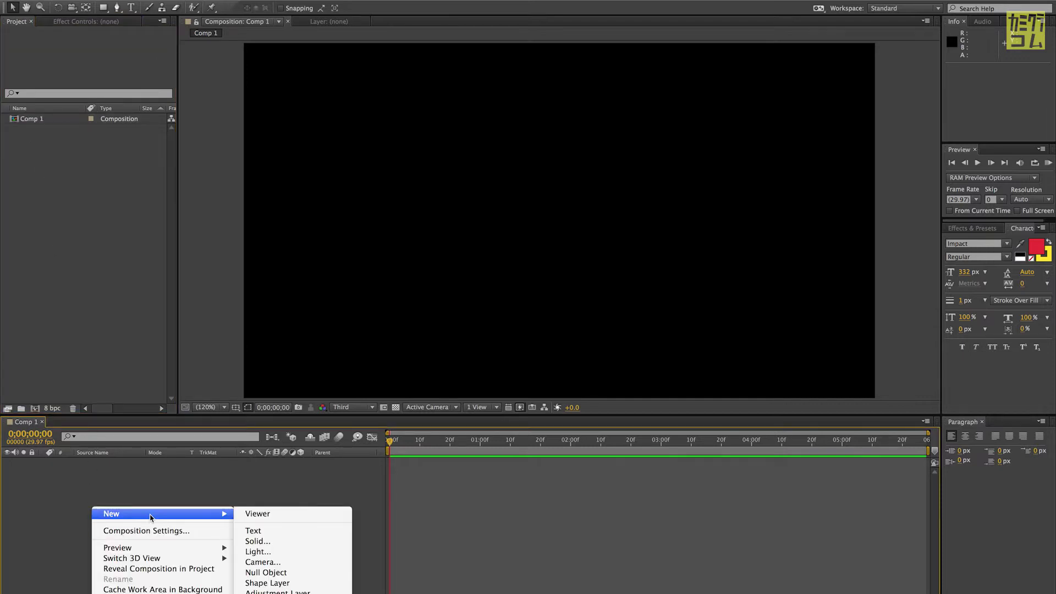
left_click(273, 574)
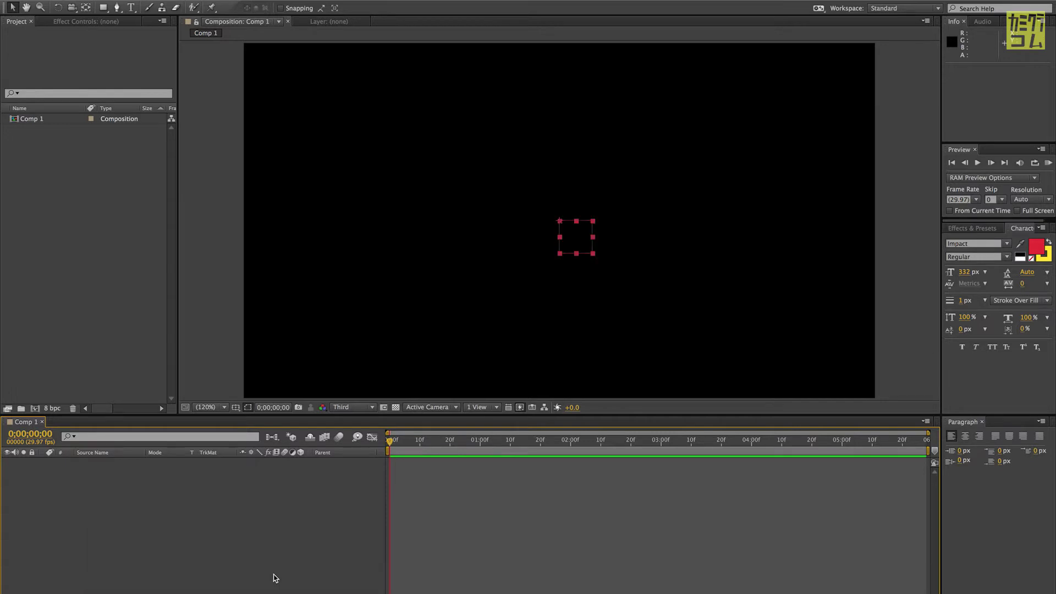
Add a full-size 1920×1080 black solid, Black Solid 1, above Null 1.
left_click(150, 530)
right_click(152, 530)
mouse_move(178, 525)
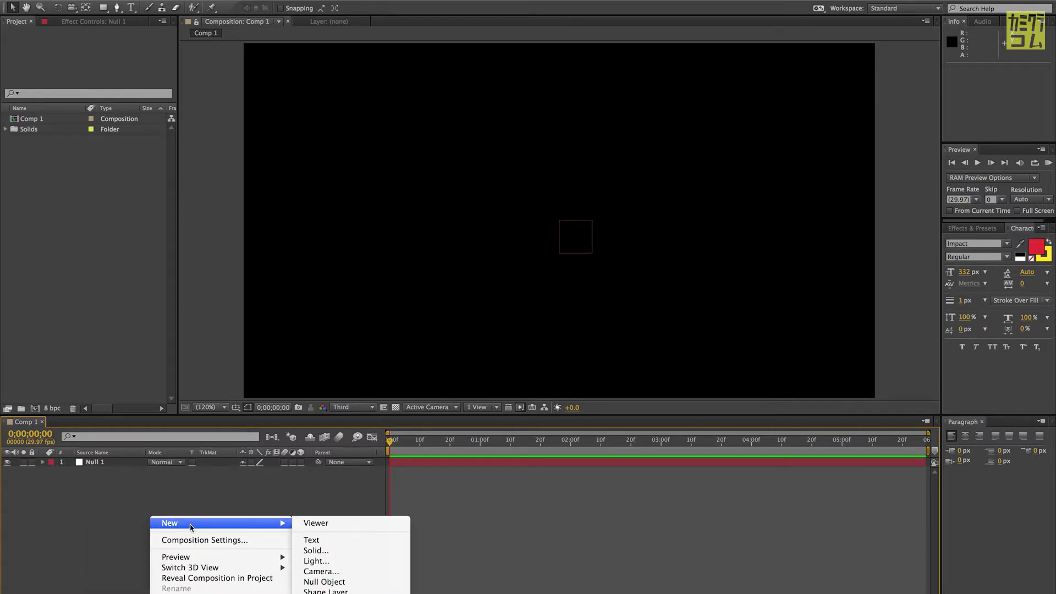
left_click(337, 554)
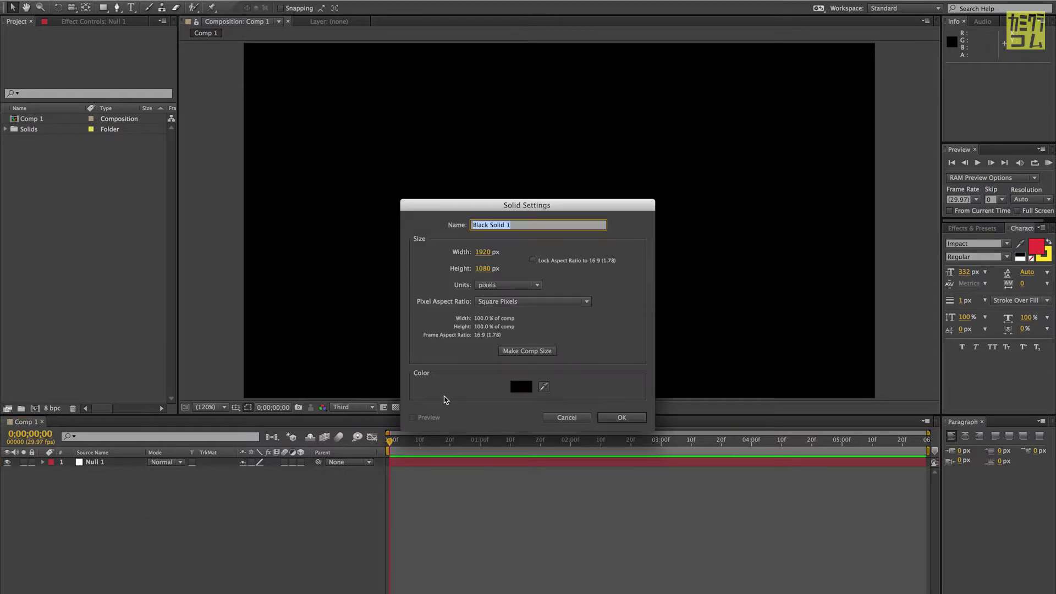
left_click(622, 419)
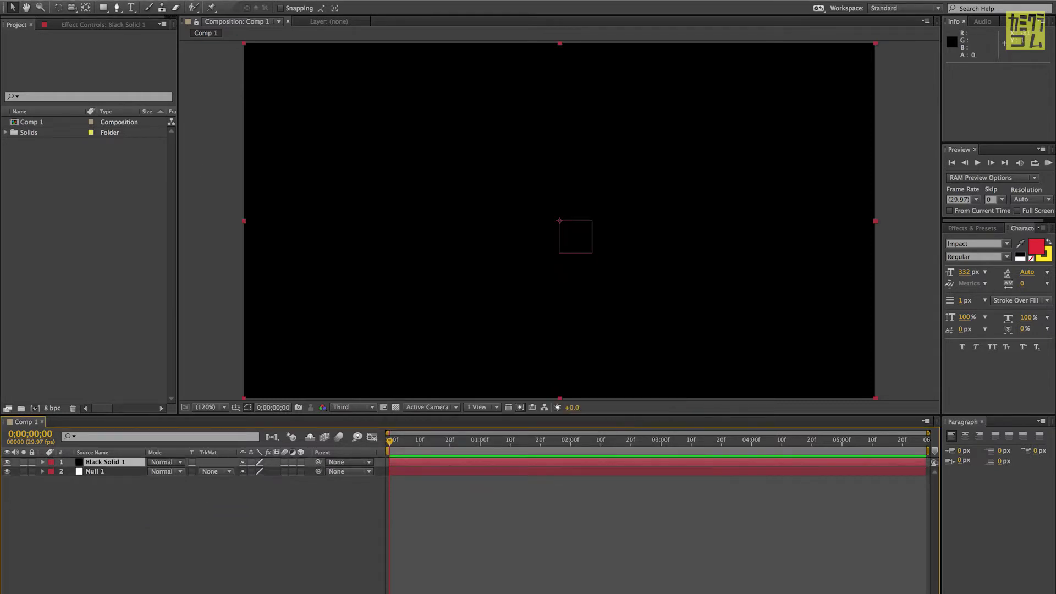
Apply Simulation > CC Particle Systems II to Black Solid 1 and scrub ahead to preview the burst.
left_click(237, 0)
mouse_move(253, 185)
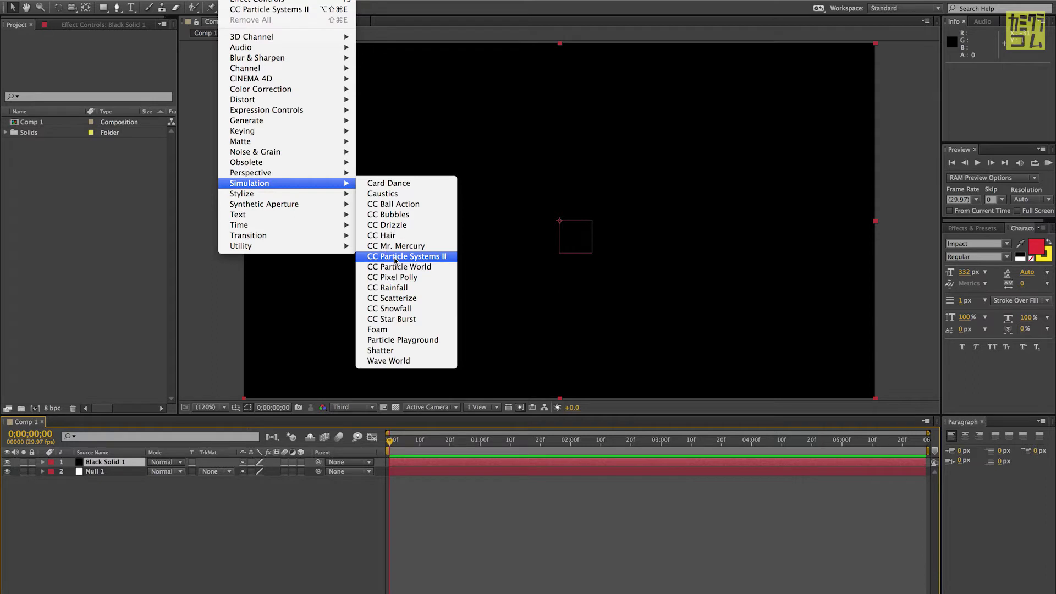
left_click(395, 258)
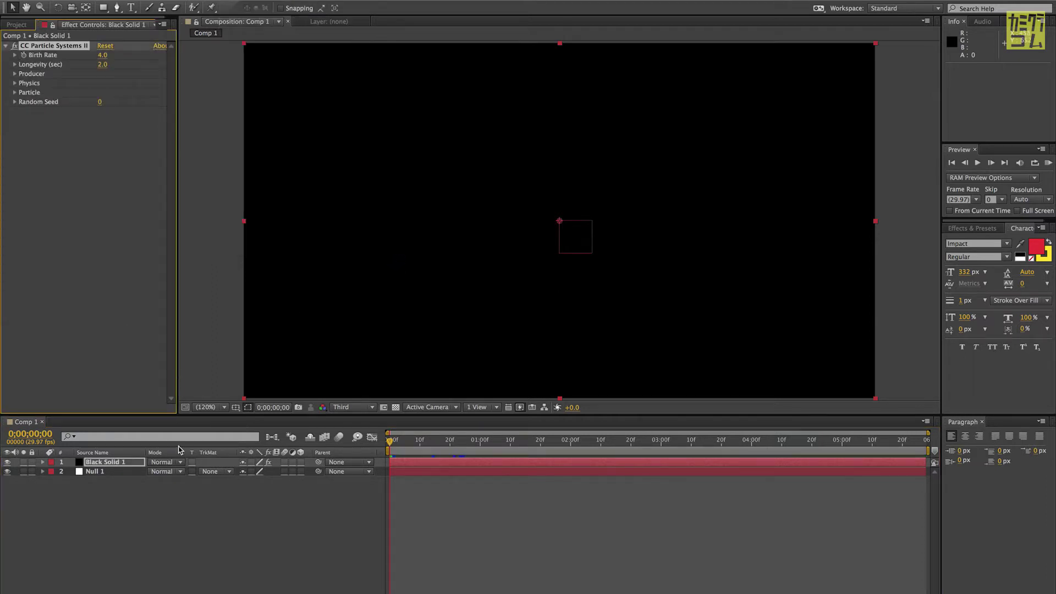
mouse_move(410, 443)
left_mouse_down()
mouse_move(447, 446)
mouse_move(431, 454)
mouse_move(457, 446)
mouse_move(435, 446)
left_mouse_up()
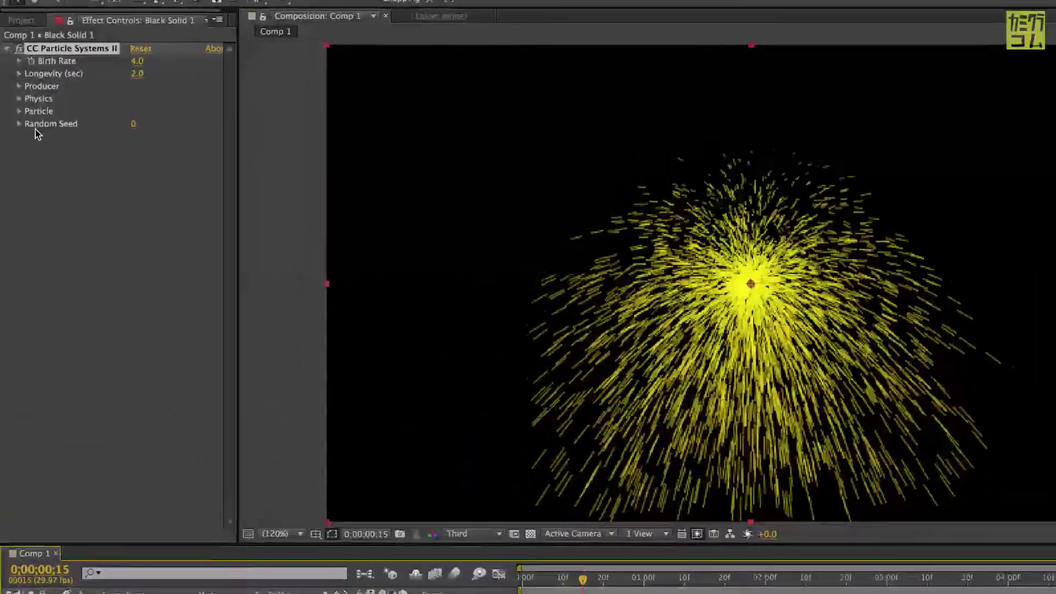
Expand Producer, Physics and Particle, and set Death Color to pale yellow.
left_click(18, 86)
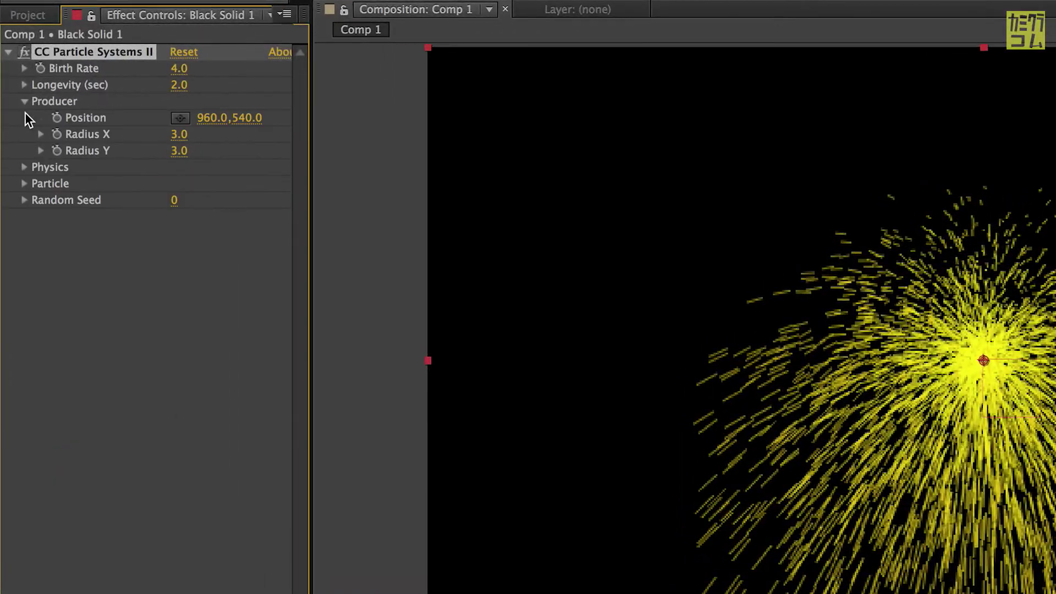
left_click(24, 167)
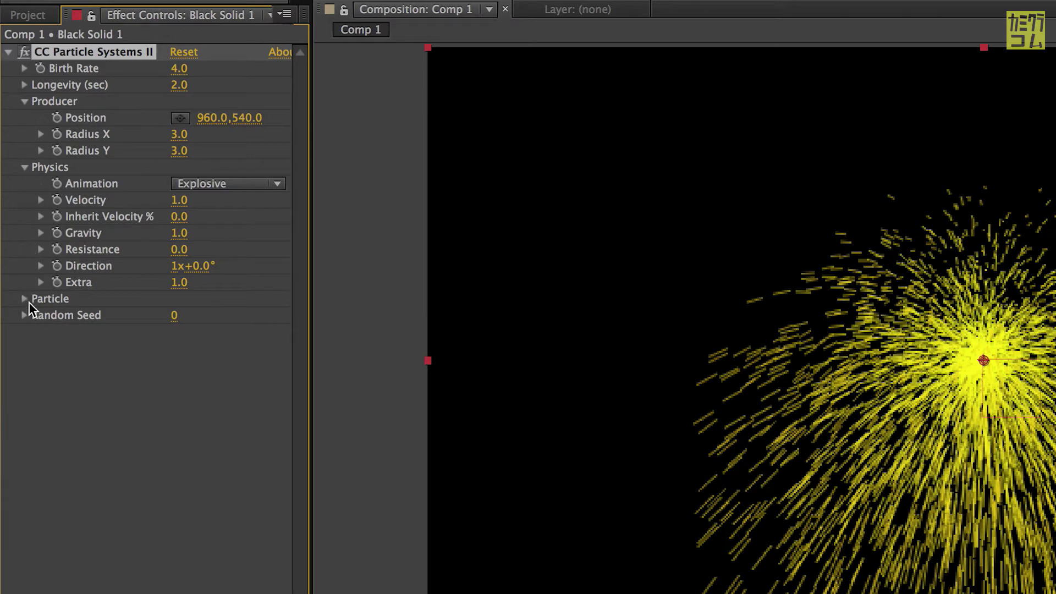
left_click(23, 299)
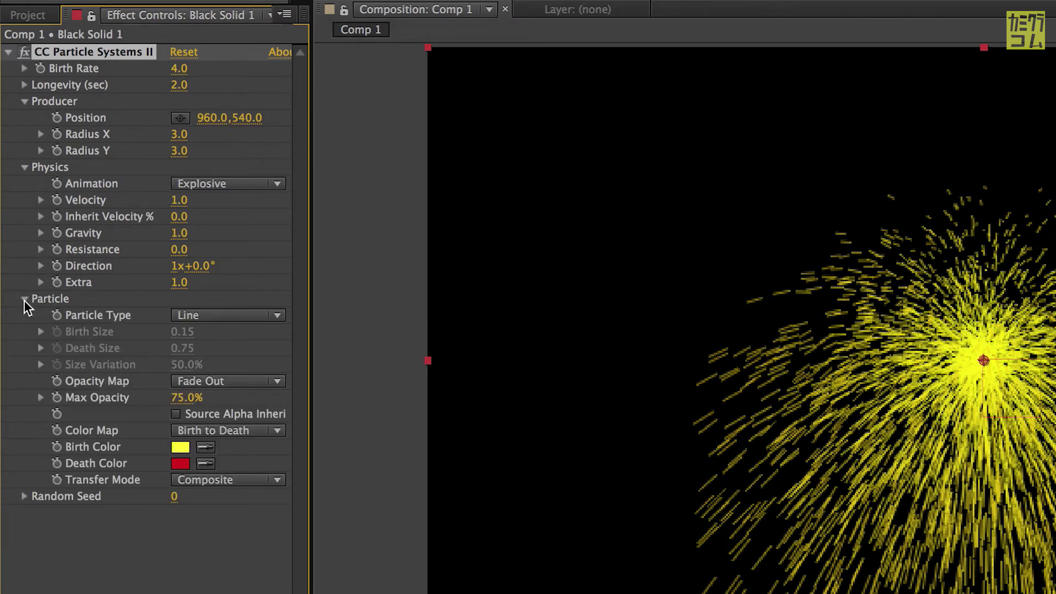
left_click(180, 463)
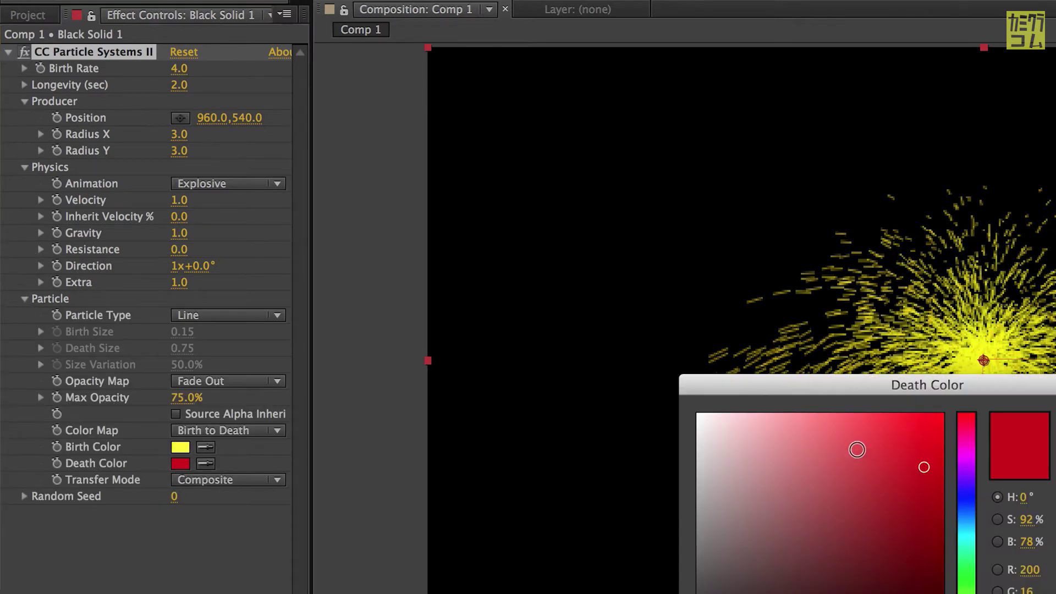
left_click(843, 436)
mouse_move(1025, 497)
left_mouse_down()
mouse_move(1045, 497)
mouse_move(1024, 496)
left_mouse_up()
type("55")
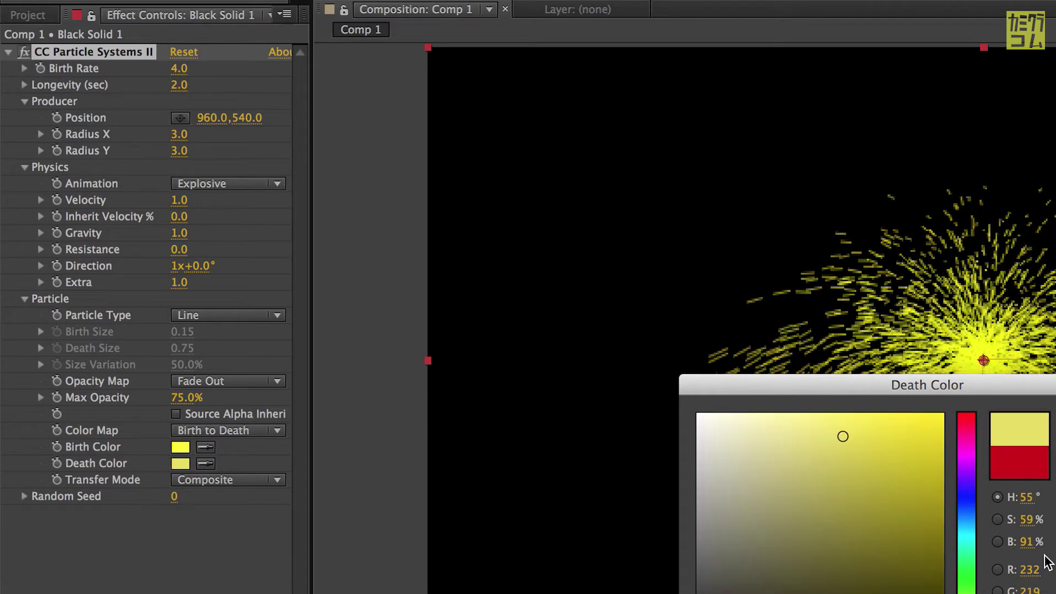
key("Return")
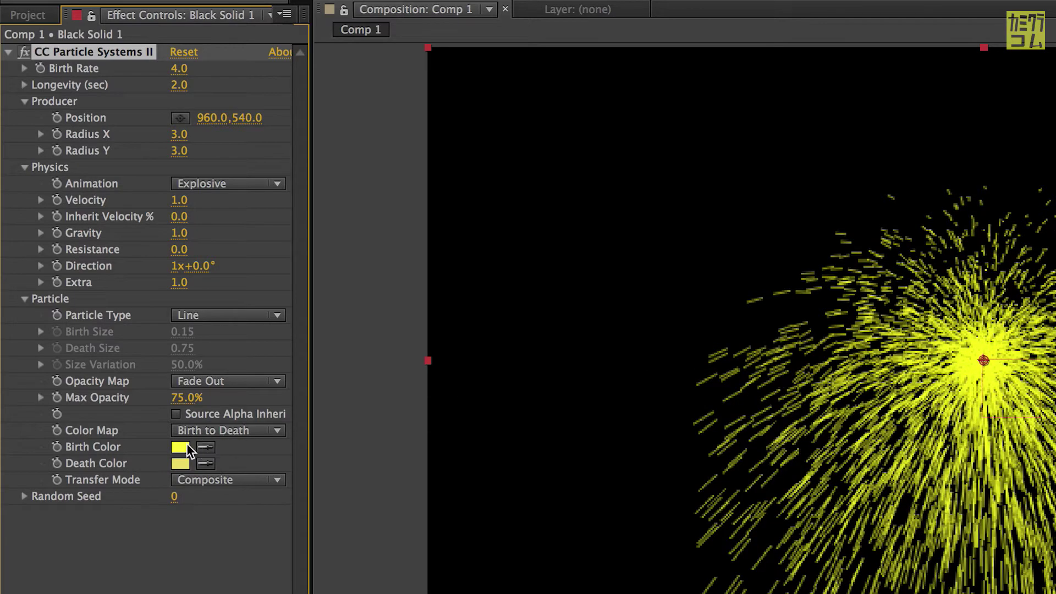
Set the particle Birth Color to pure white.
left_click(183, 446)
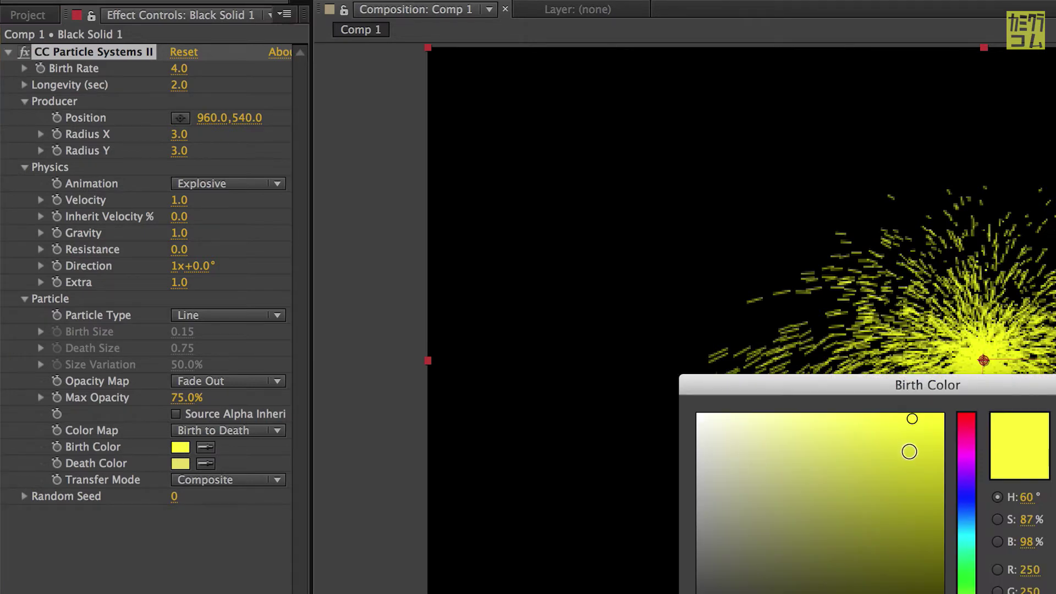
left_click_drag(895, 452, 655, 403)
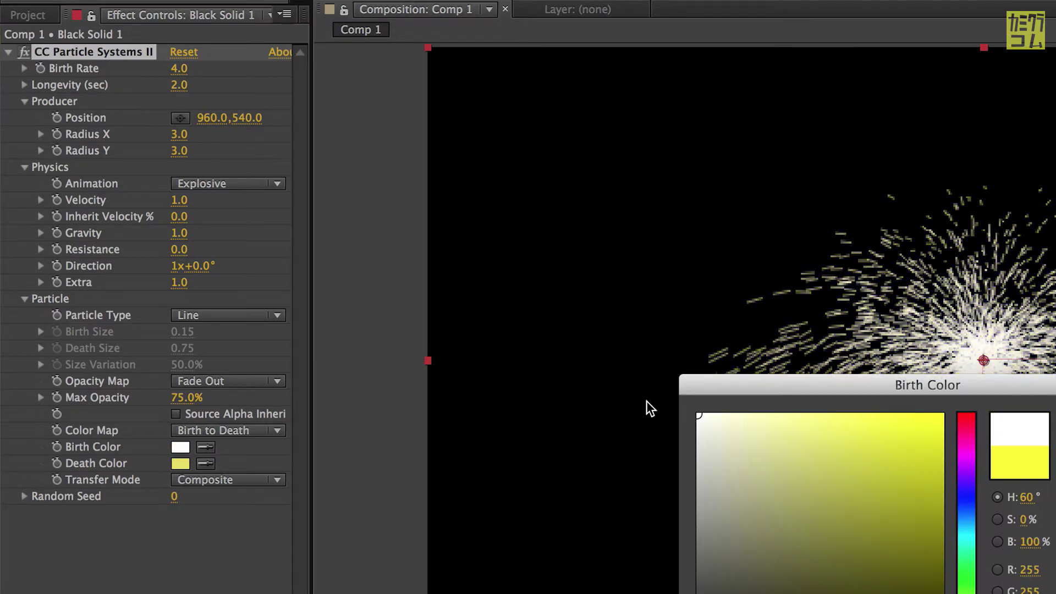
key("Return")
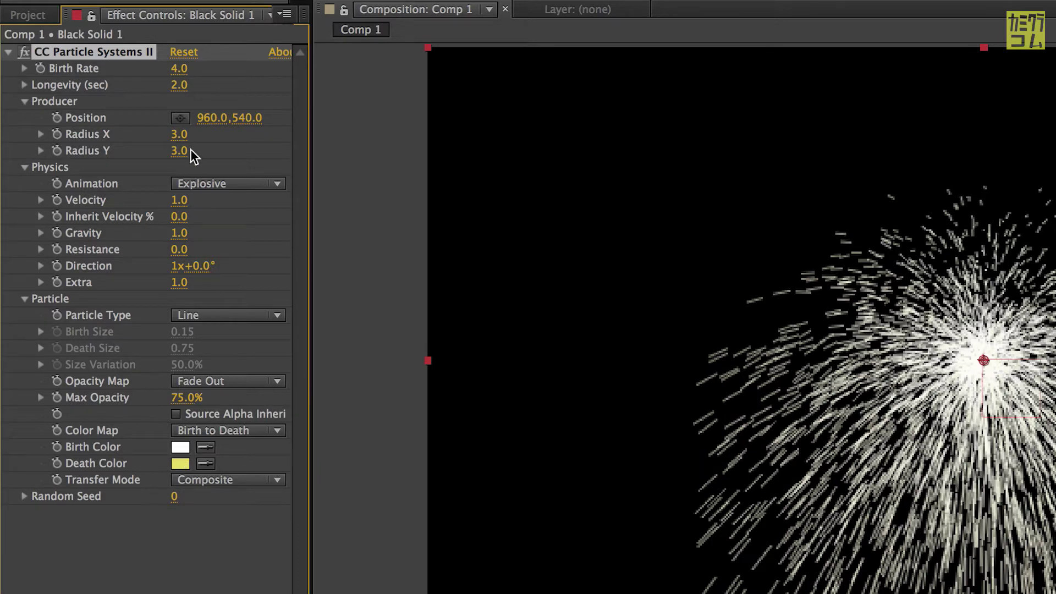
left_click(178, 201)
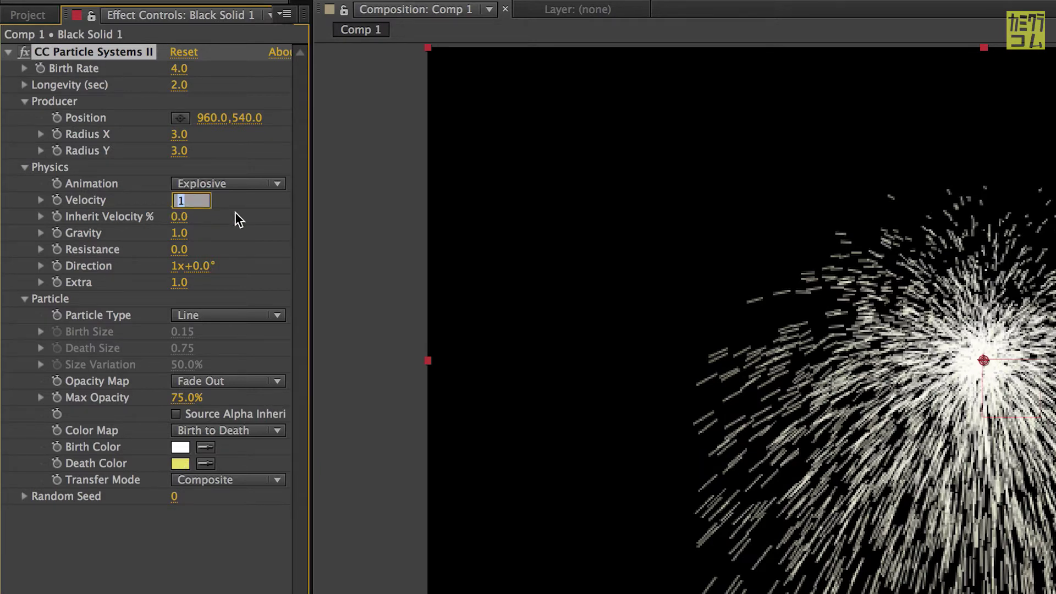
Set Velocity to 0 and lower Gravity to 0.5.
type("0")
key("Return")
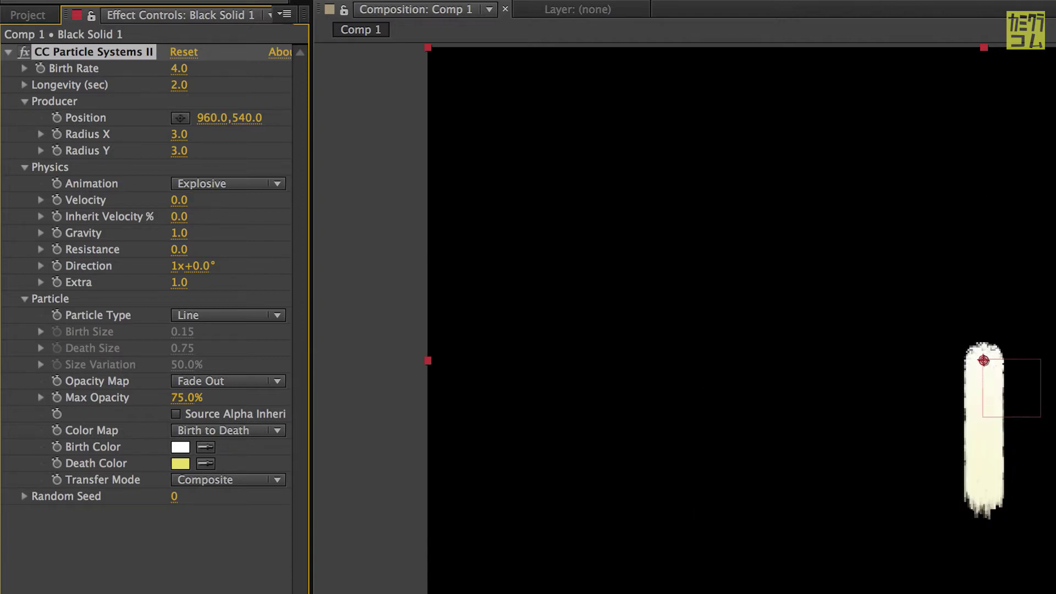
left_click_drag(160, 235, 135, 236)
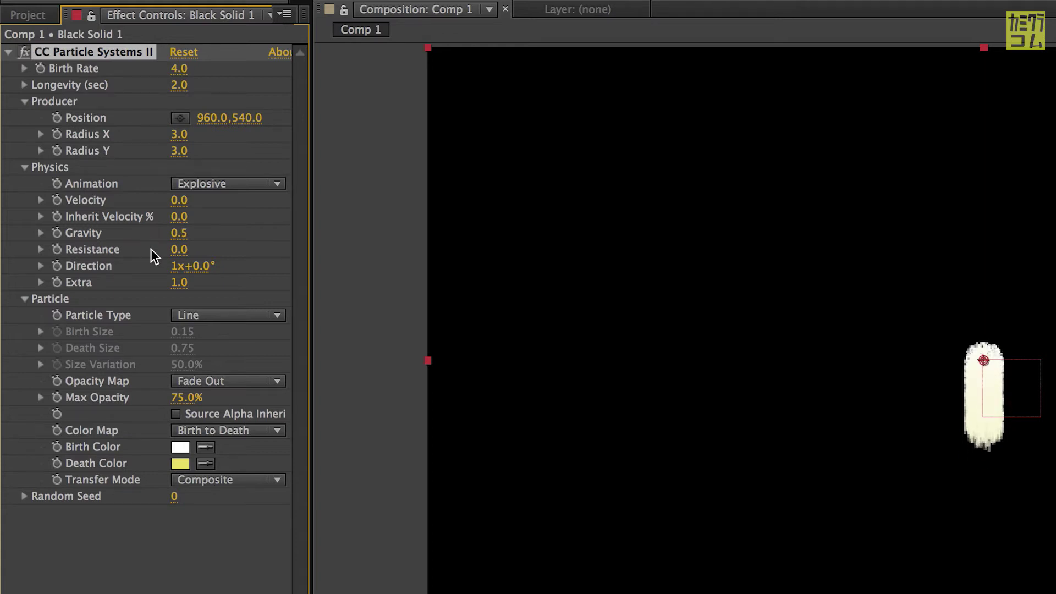
Set Direction to 0, Extra to 0.3 and Max Opacity to 12%.
left_click(175, 266)
type("0")
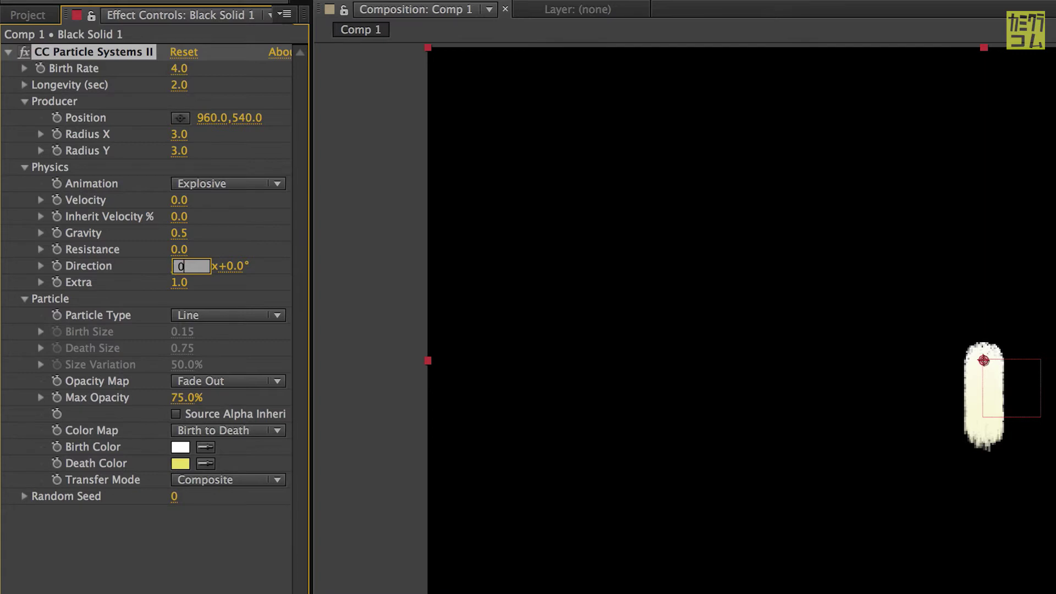
key("Return")
left_click(181, 282)
type("0")
key("Return")
left_click_drag(179, 282, 114, 282)
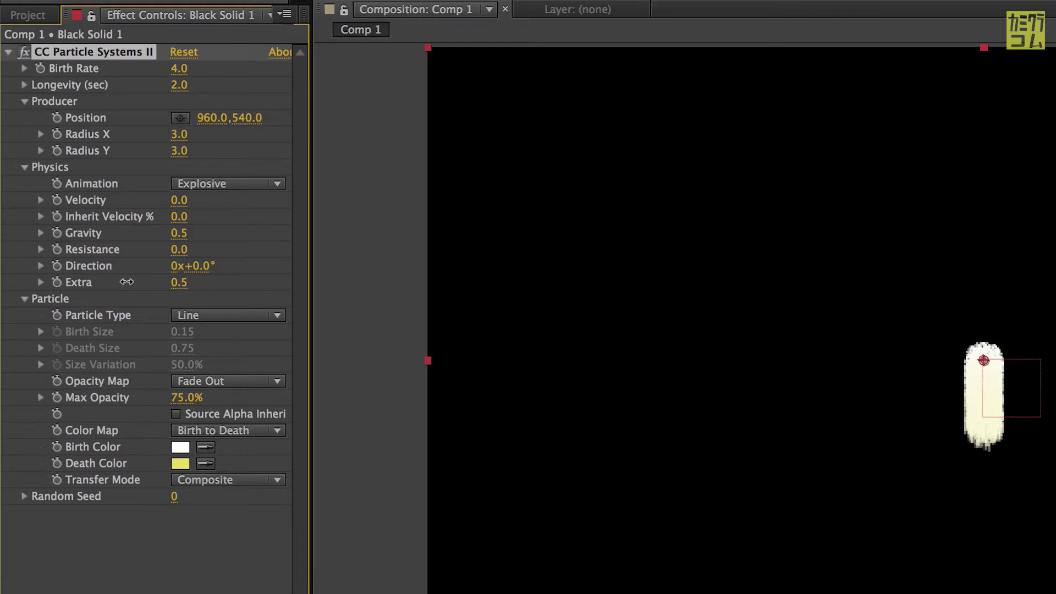
left_click_drag(178, 397, 118, 400)
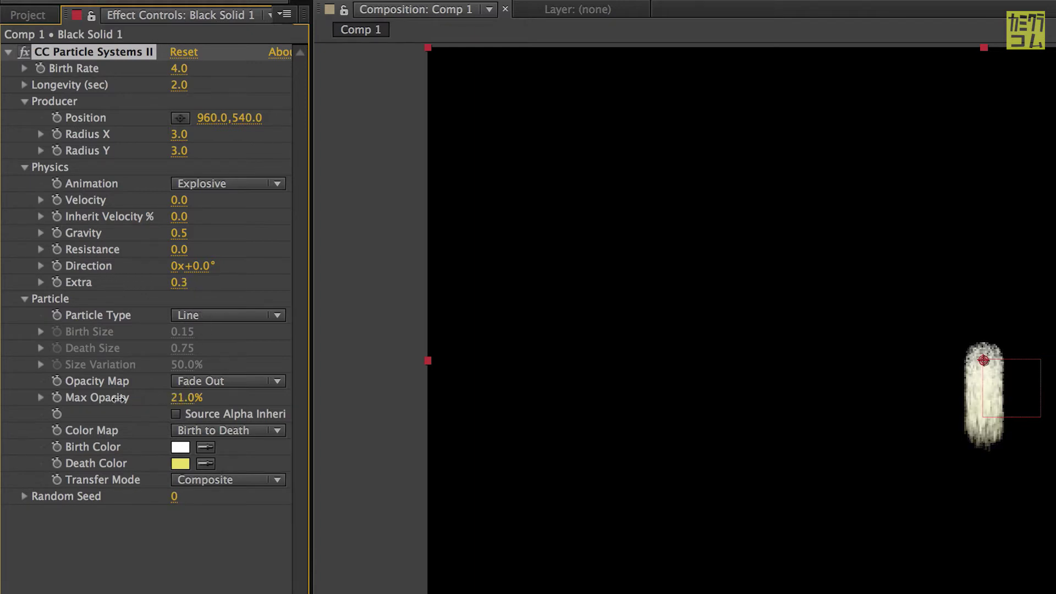
Set the Producer Radius X and Radius Y both to 0.3.
left_click(178, 133)
type("0.3")
left_click(181, 151)
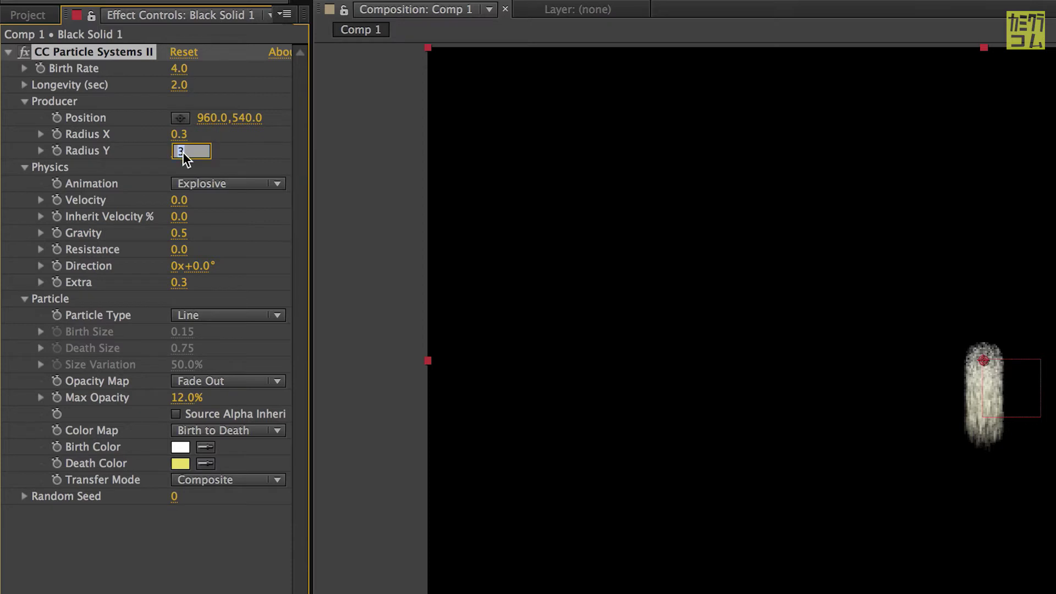
type("0.3")
key("Return")
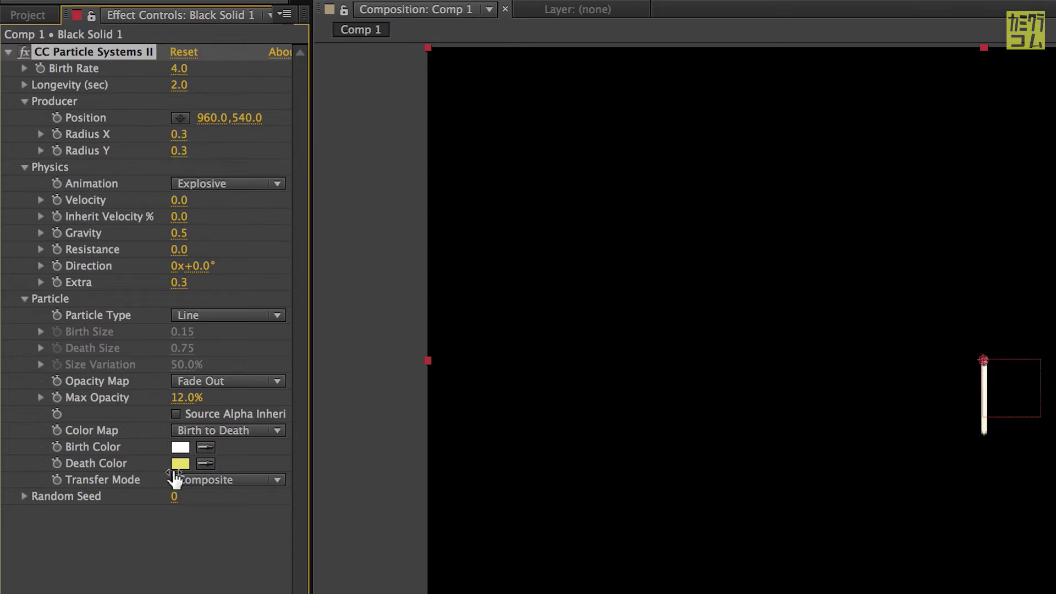
key("F2")
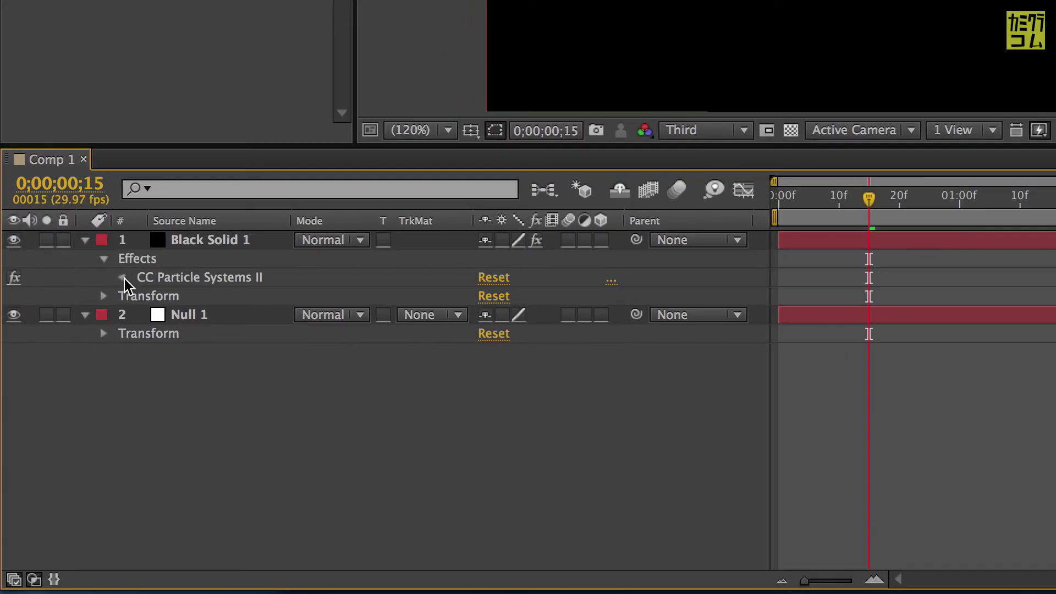
Twirl open CC Particle Systems II > Producer and Null 1 > Transform in the timeline.
left_click(125, 278)
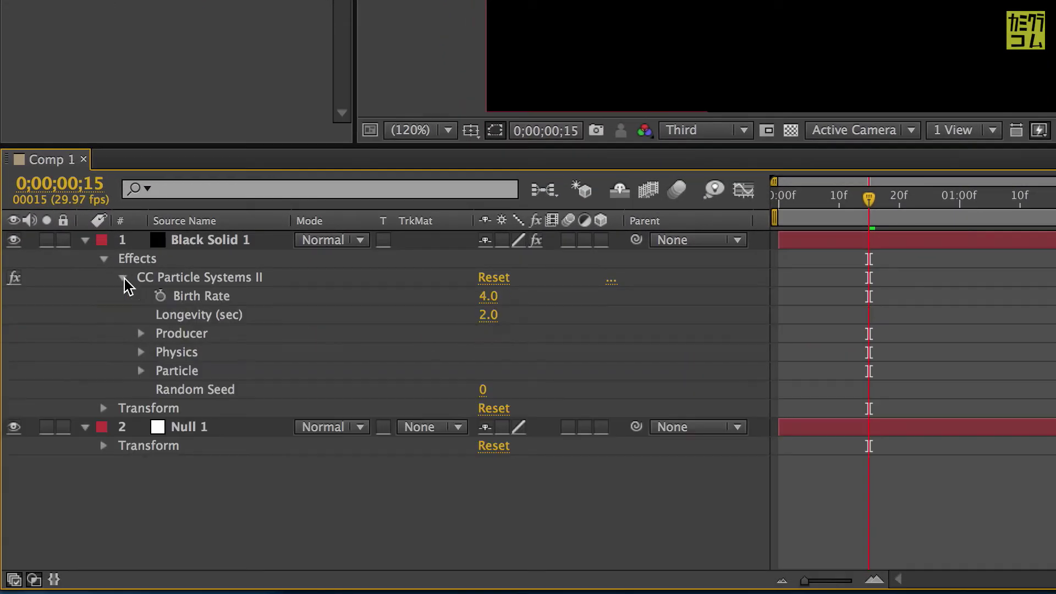
left_click(142, 334)
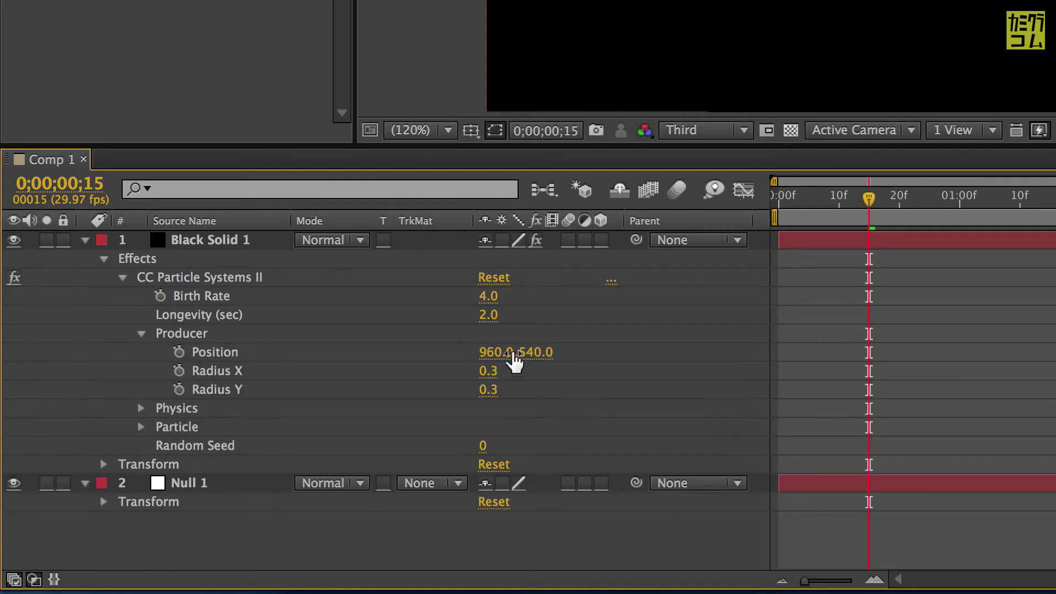
left_click(104, 501)
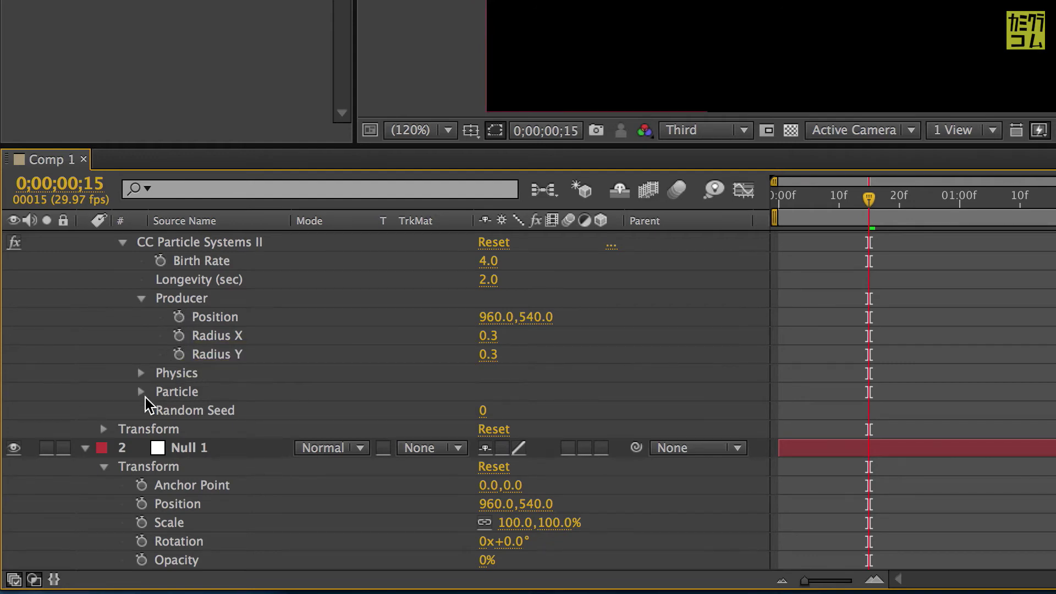
Pick-whip the Producer Position expression to Null 1's Position (thisComp.layer("Null 1").transform.position).
left_click(180, 318, "alt")
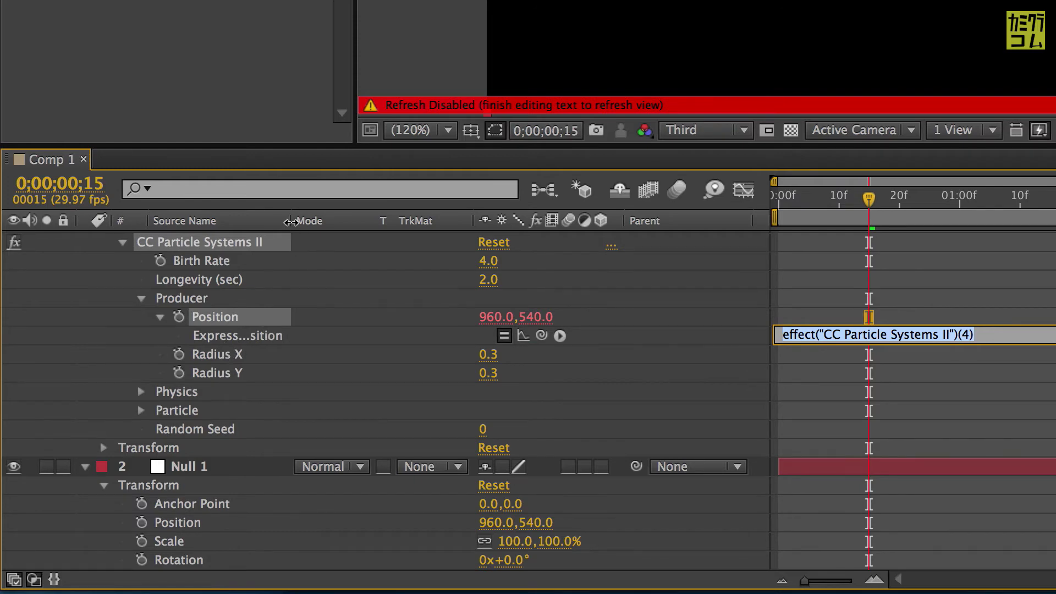
left_click_drag(291, 221, 337, 222)
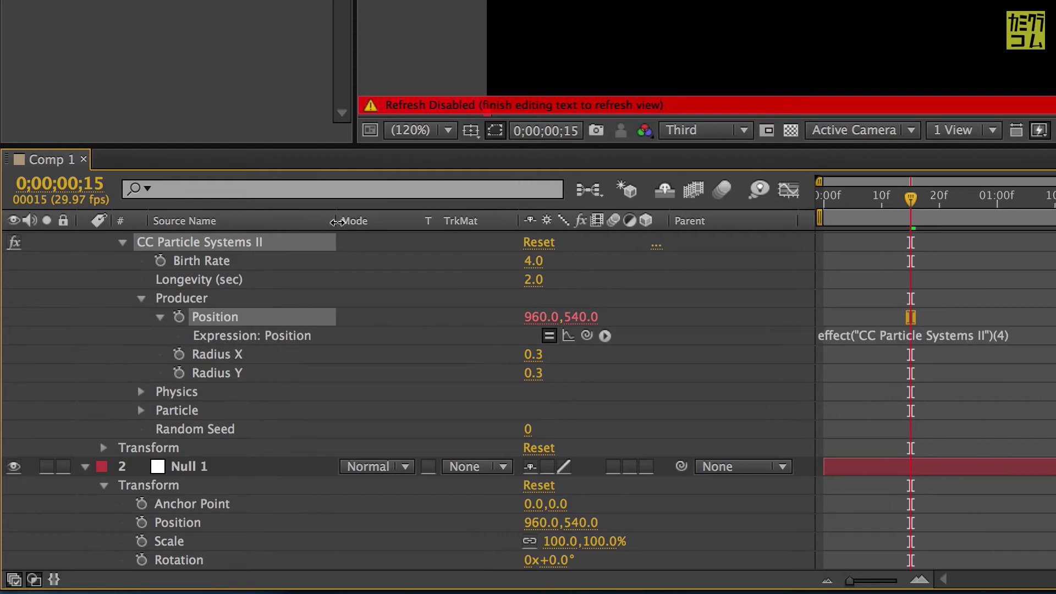
left_click_drag(337, 221, 331, 222)
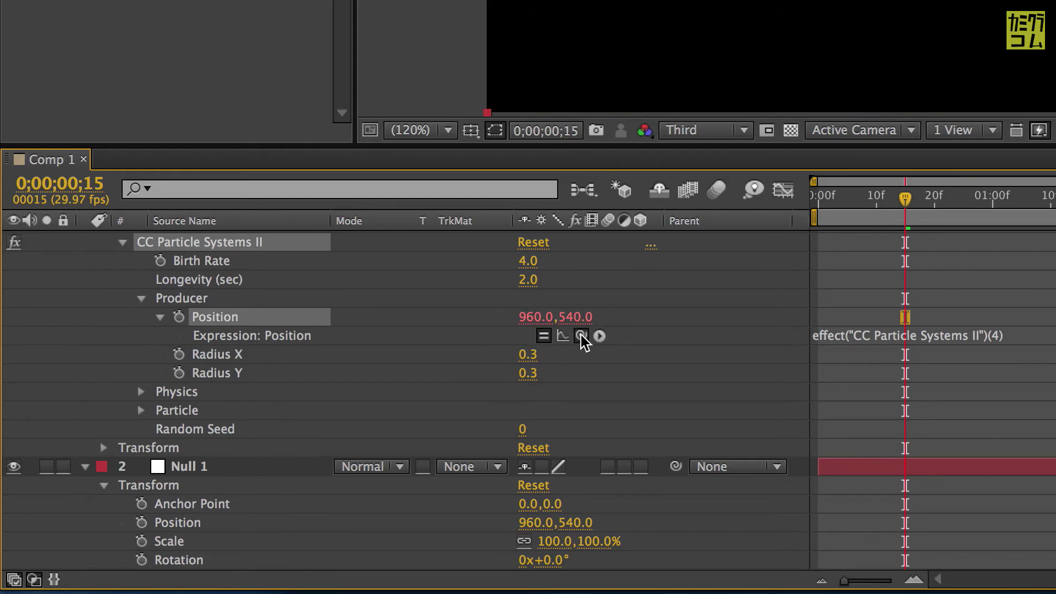
mouse_move(579, 336)
left_mouse_down()
mouse_move(184, 505)
mouse_move(178, 520)
left_mouse_up()
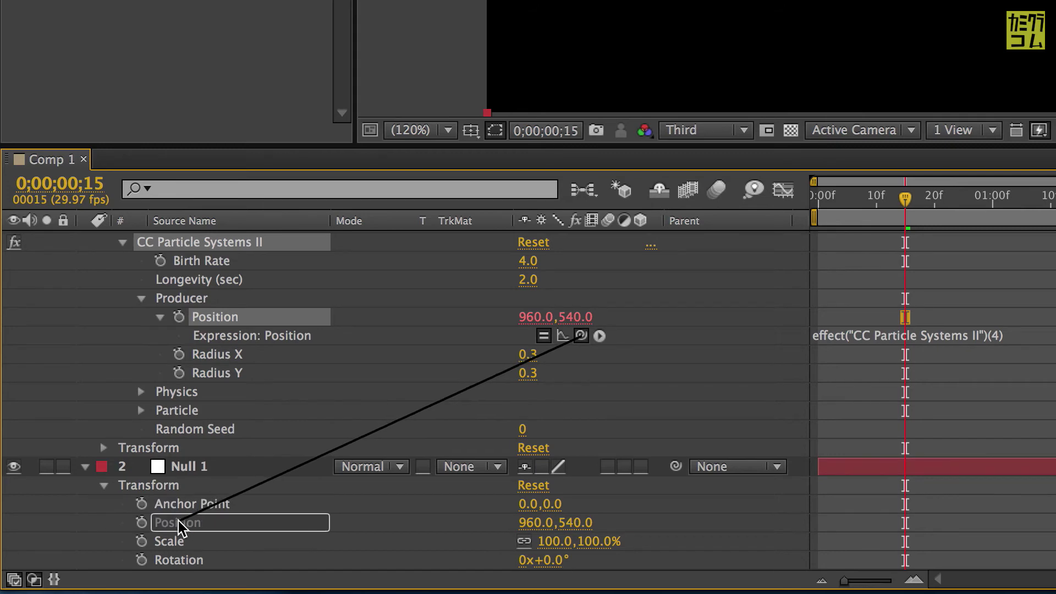
left_click_drag(178, 521, 178, 520)
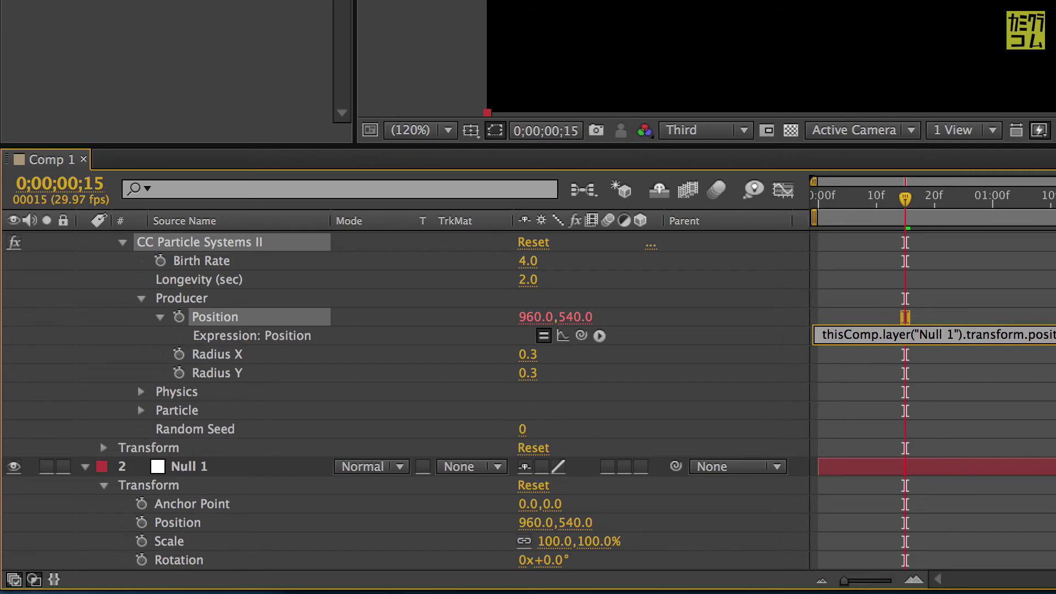
left_click(406, 338)
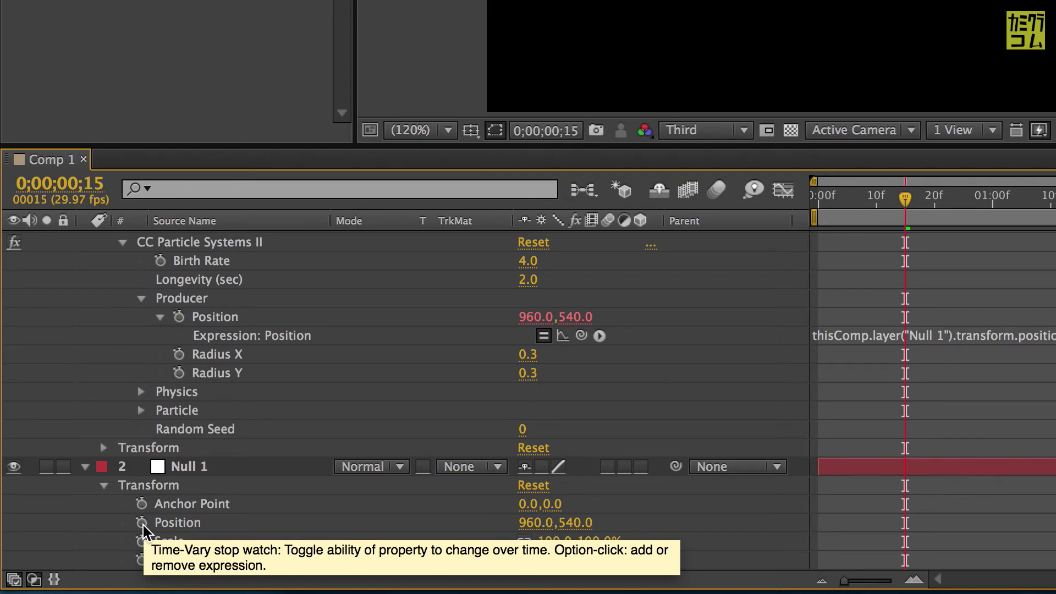
Give Null 1's Position the expression wiggle(1,600).
left_click(142, 522, "alt")
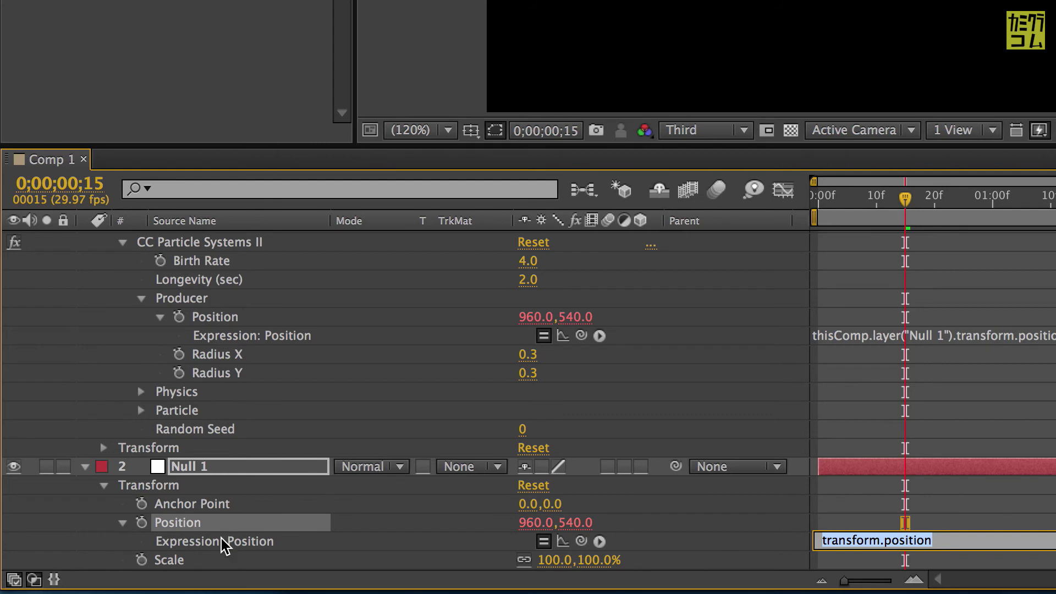
left_click(221, 540)
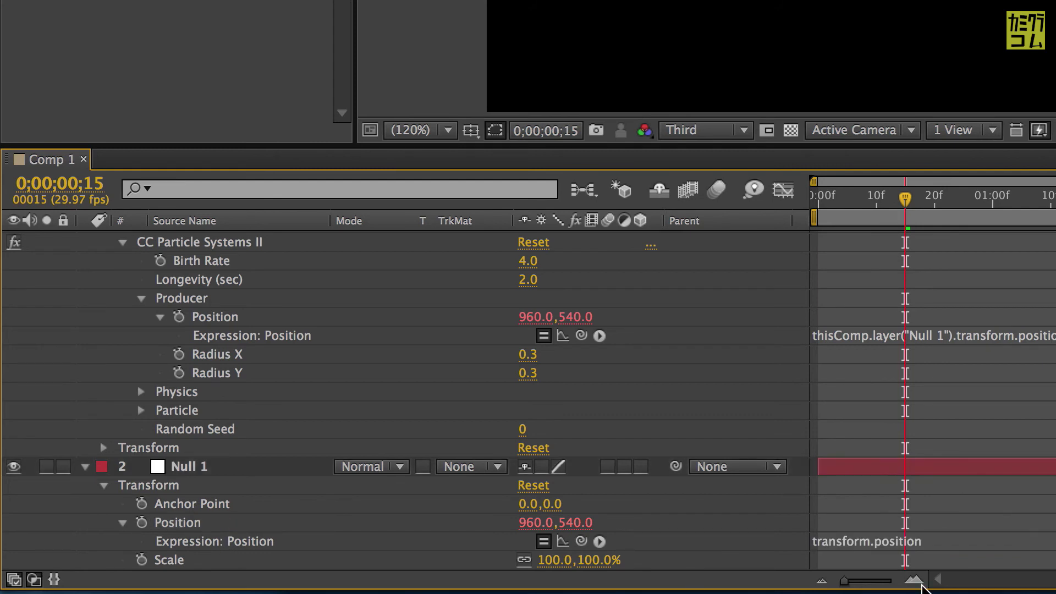
left_click(874, 543)
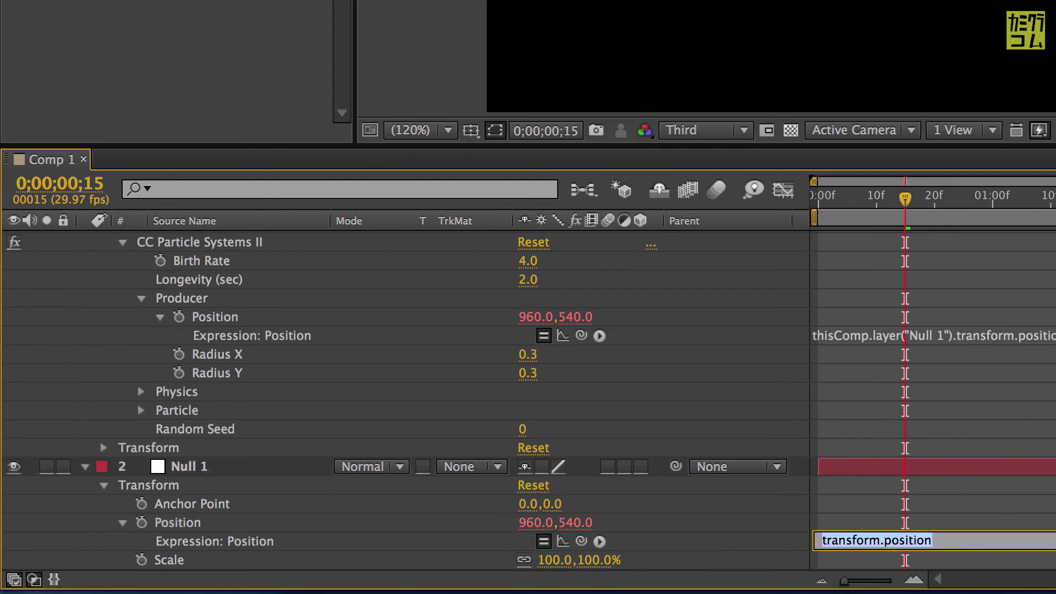
type("wiggle")
type("(1")
type("6000")
key("BackSpace")
type(")")
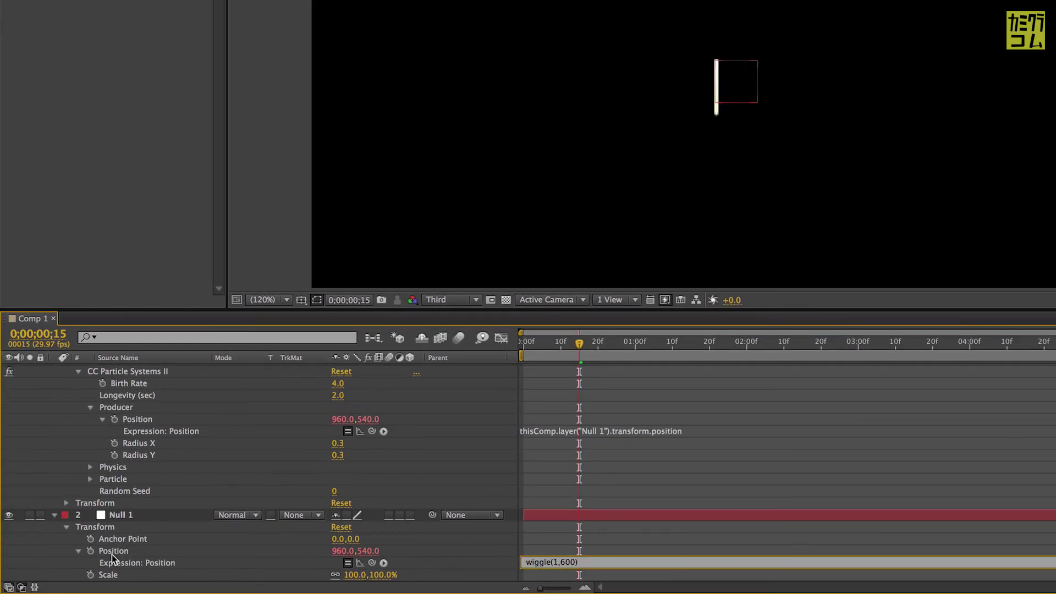
left_click(111, 552)
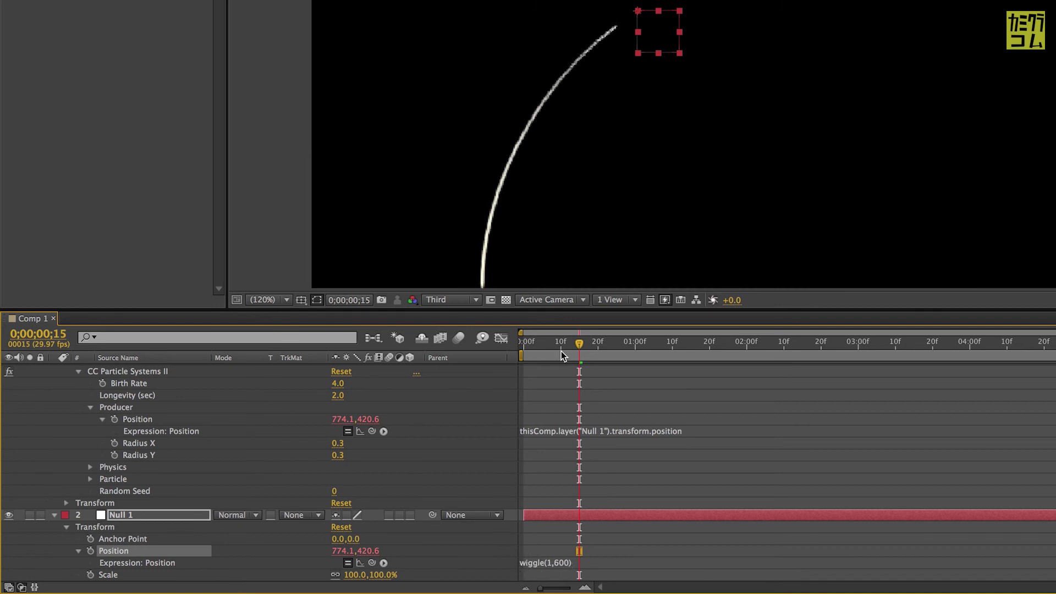
Scrub to 01;07, 02;00 and 02;27 to watch the curved particle trail follow Null 1.
mouse_move(583, 342)
left_mouse_down()
mouse_move(554, 342)
mouse_move(1030, 346)
mouse_move(730, 350)
left_mouse_up()
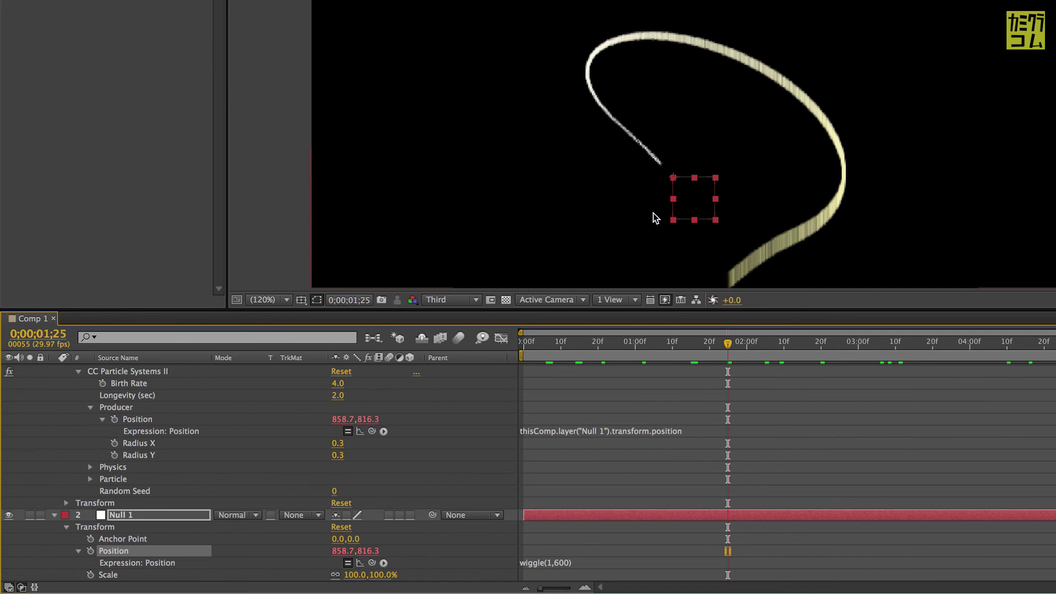
left_click_drag(584, 348, 664, 349)
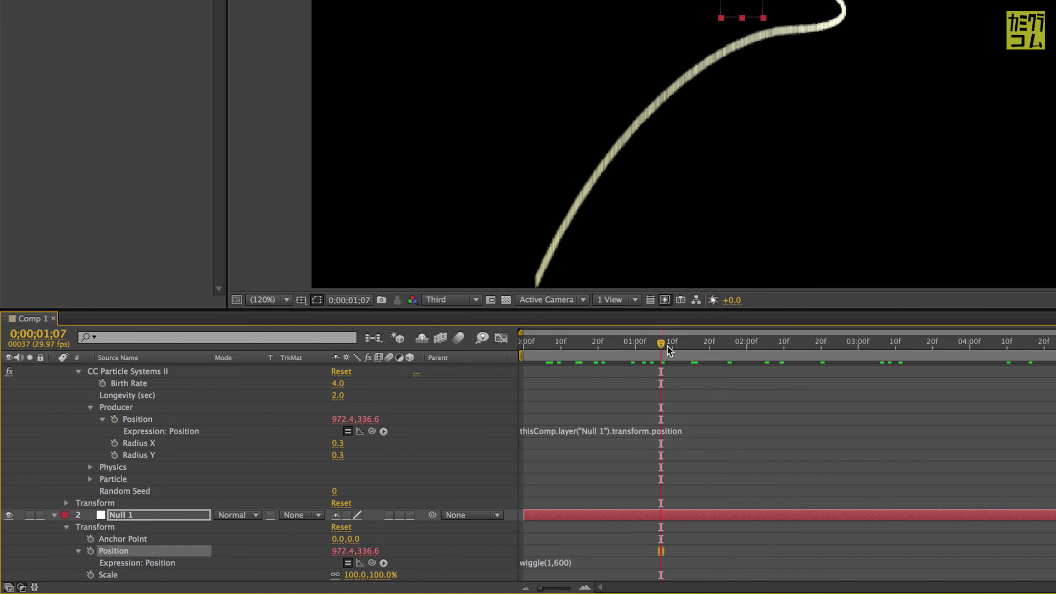
left_click(709, 347)
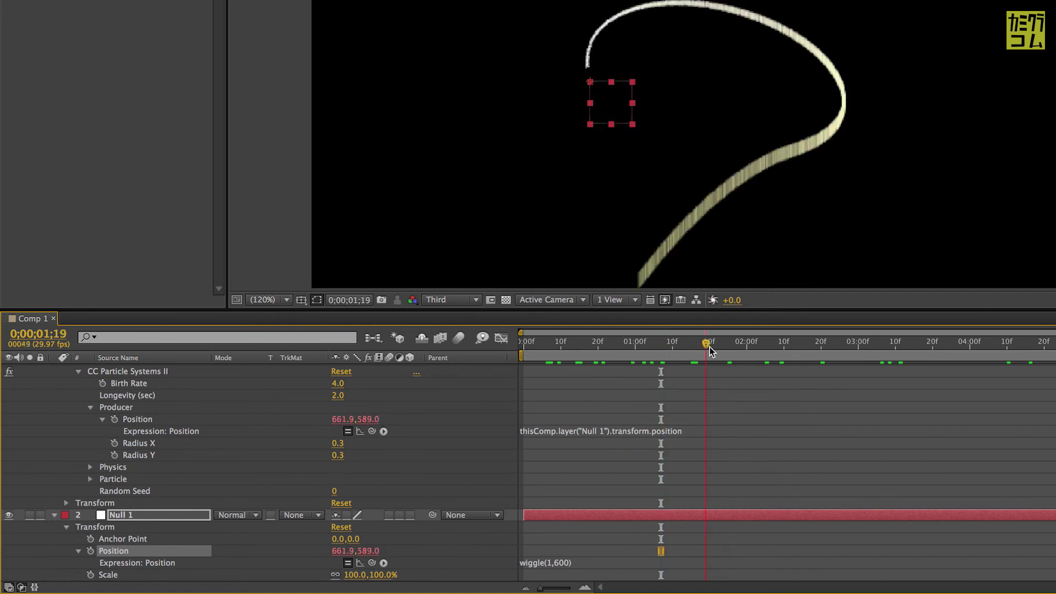
left_click(747, 350)
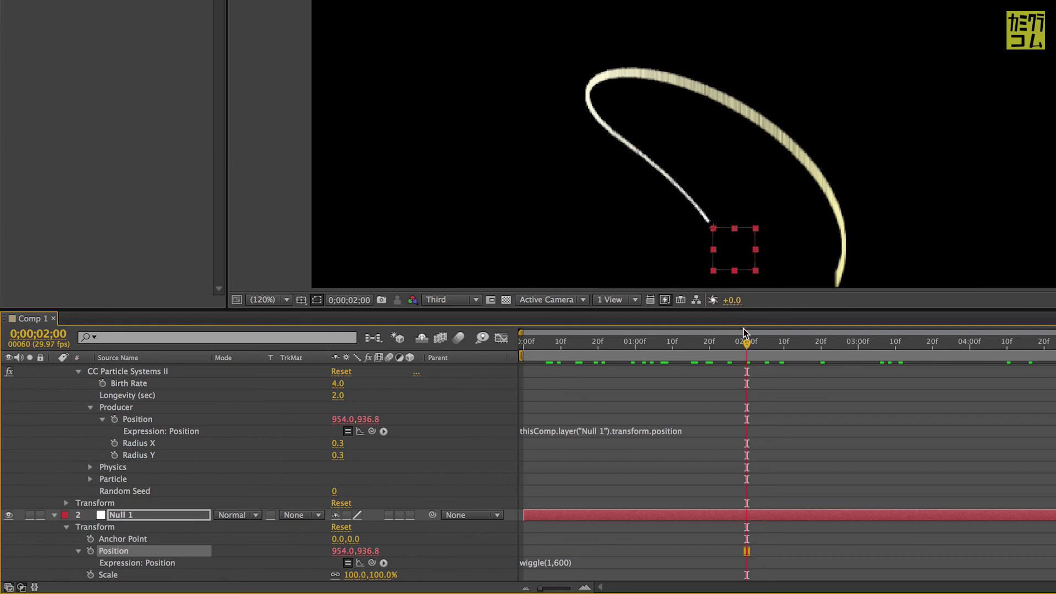
left_click_drag(781, 344, 847, 342)
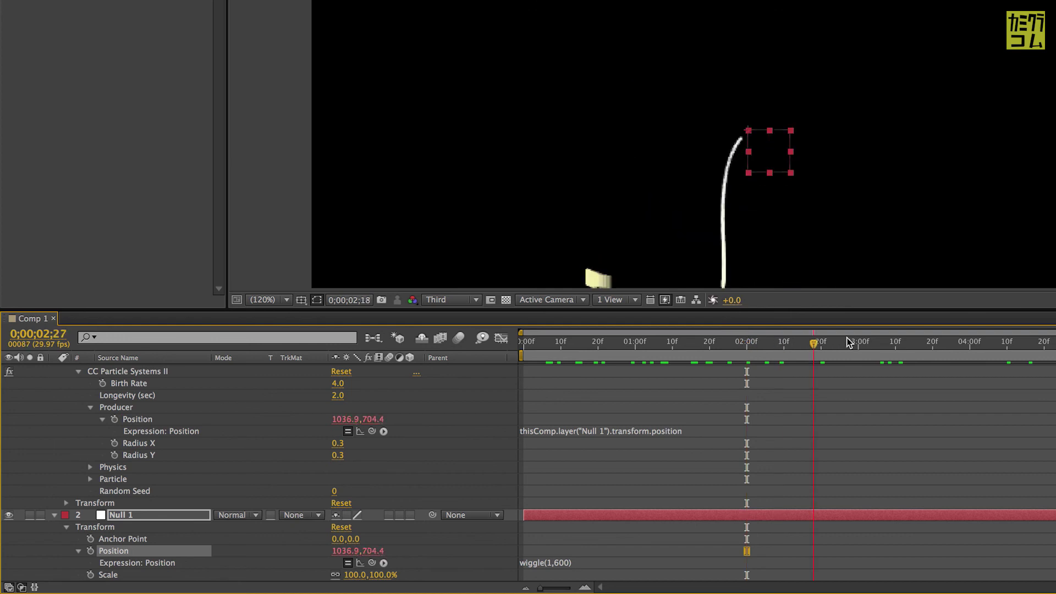